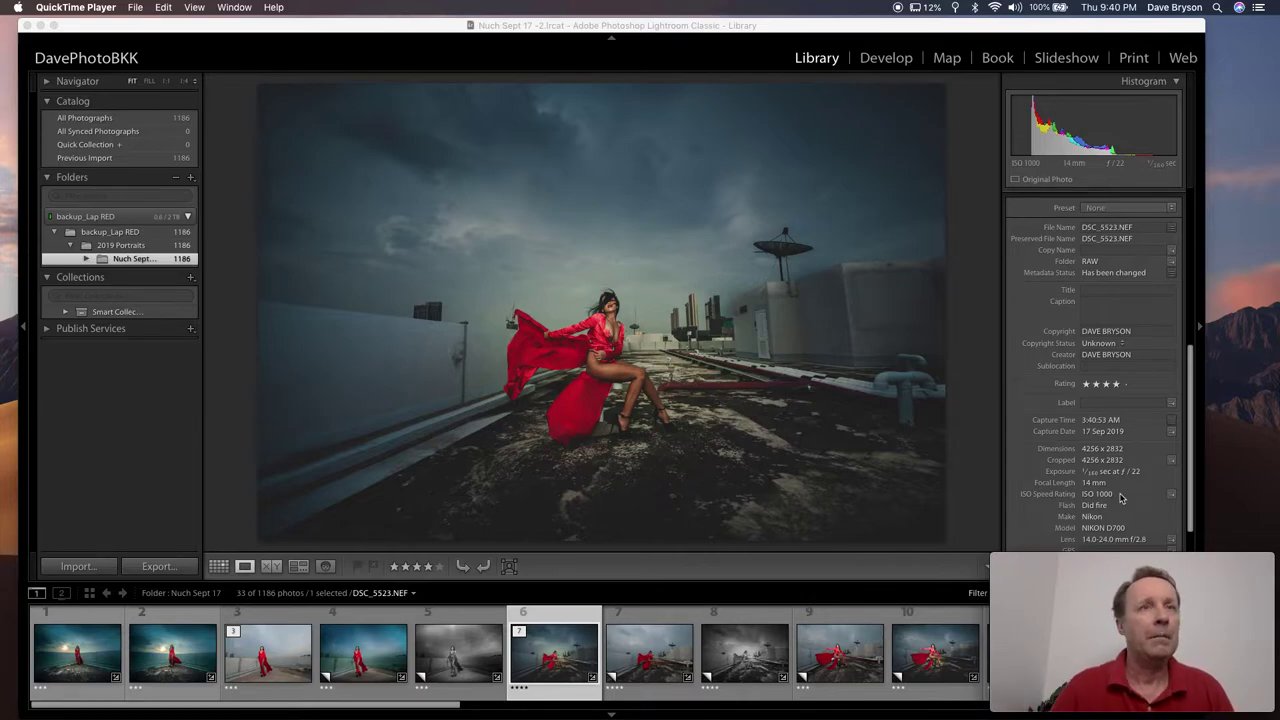
Switch from unedited copy 6 to the darker, edited master of the rooftop red-dress portrait.
click(644, 652)
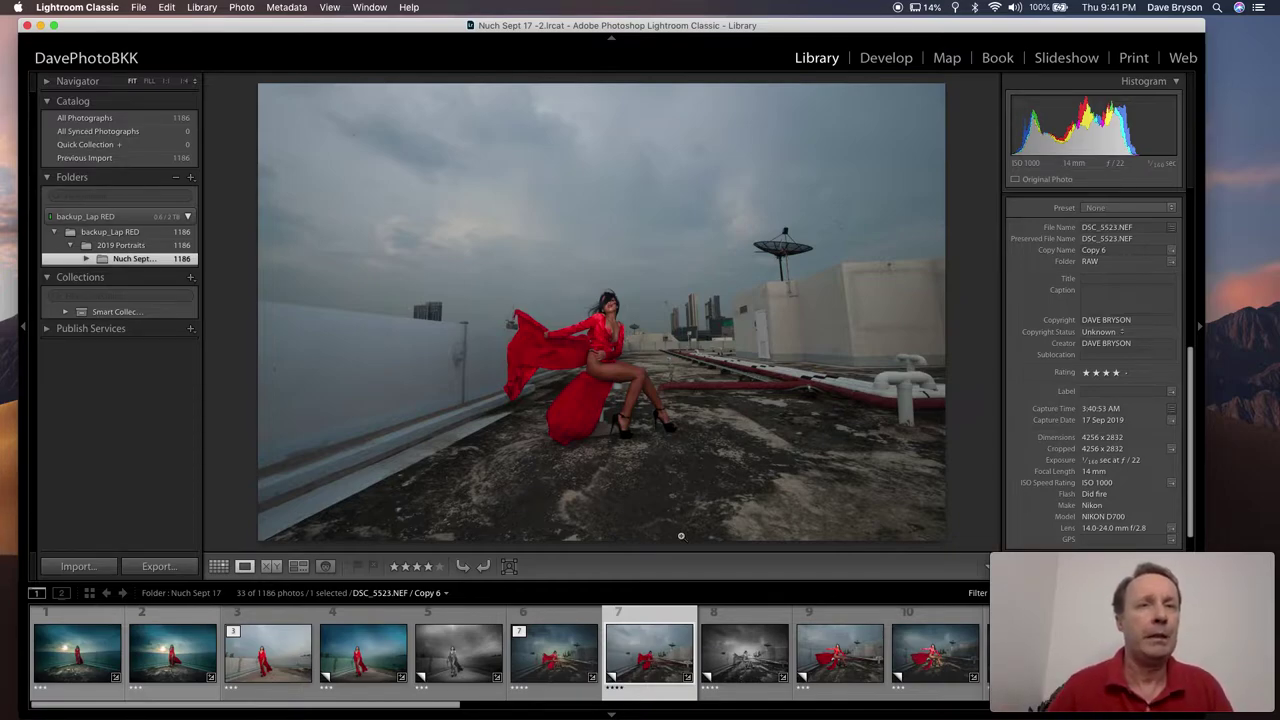
click(572, 660)
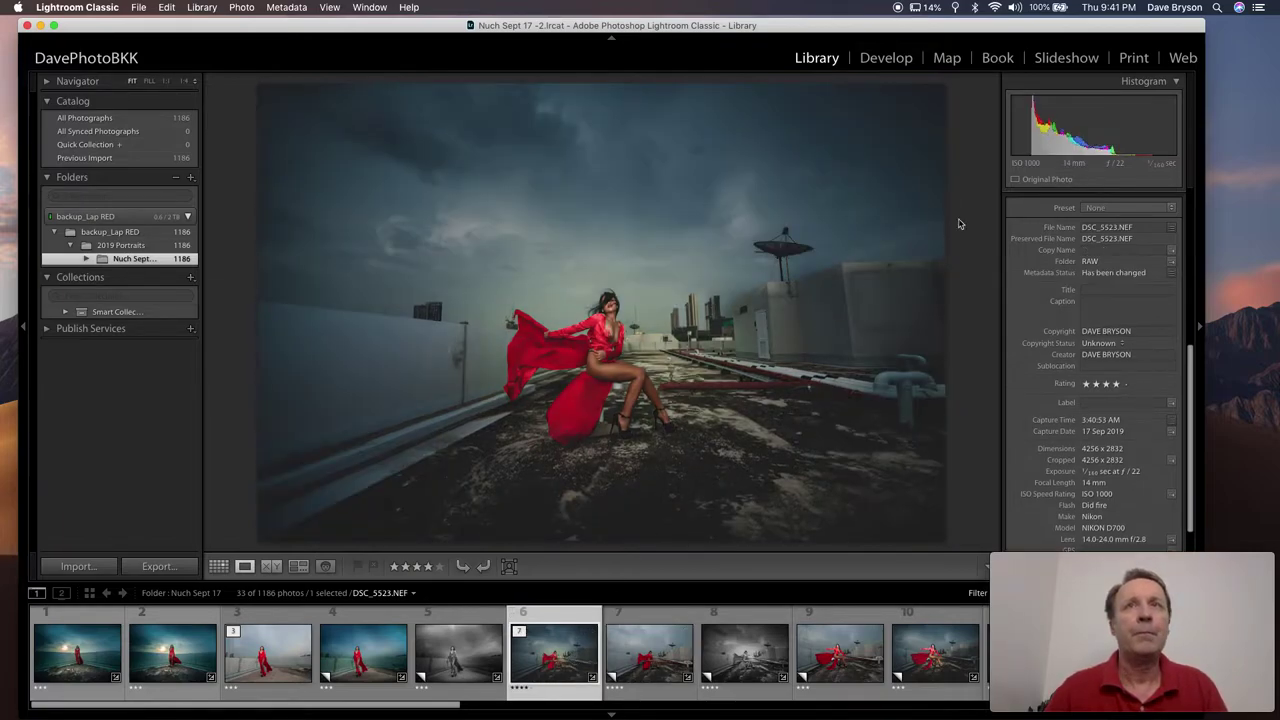
In Develop, select the sky-darkening graduated filter and drag it higher up the frame.
click(886, 58)
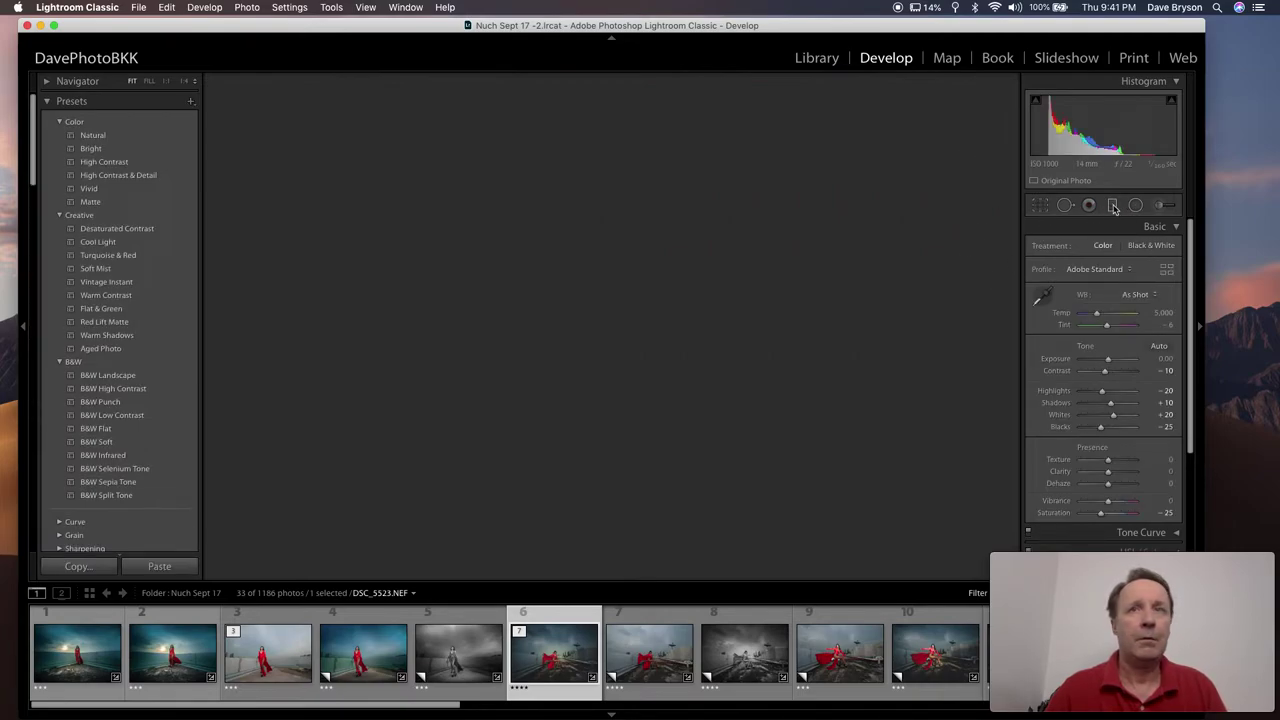
click(1114, 208)
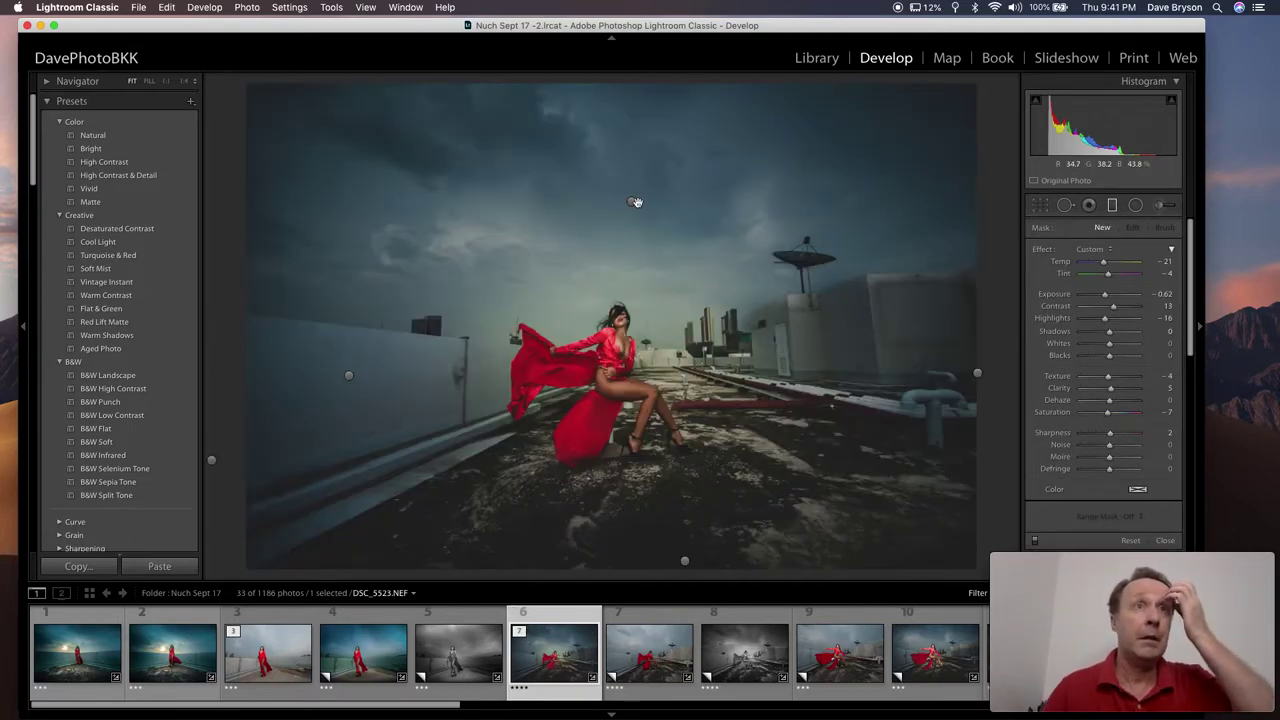
click(629, 201)
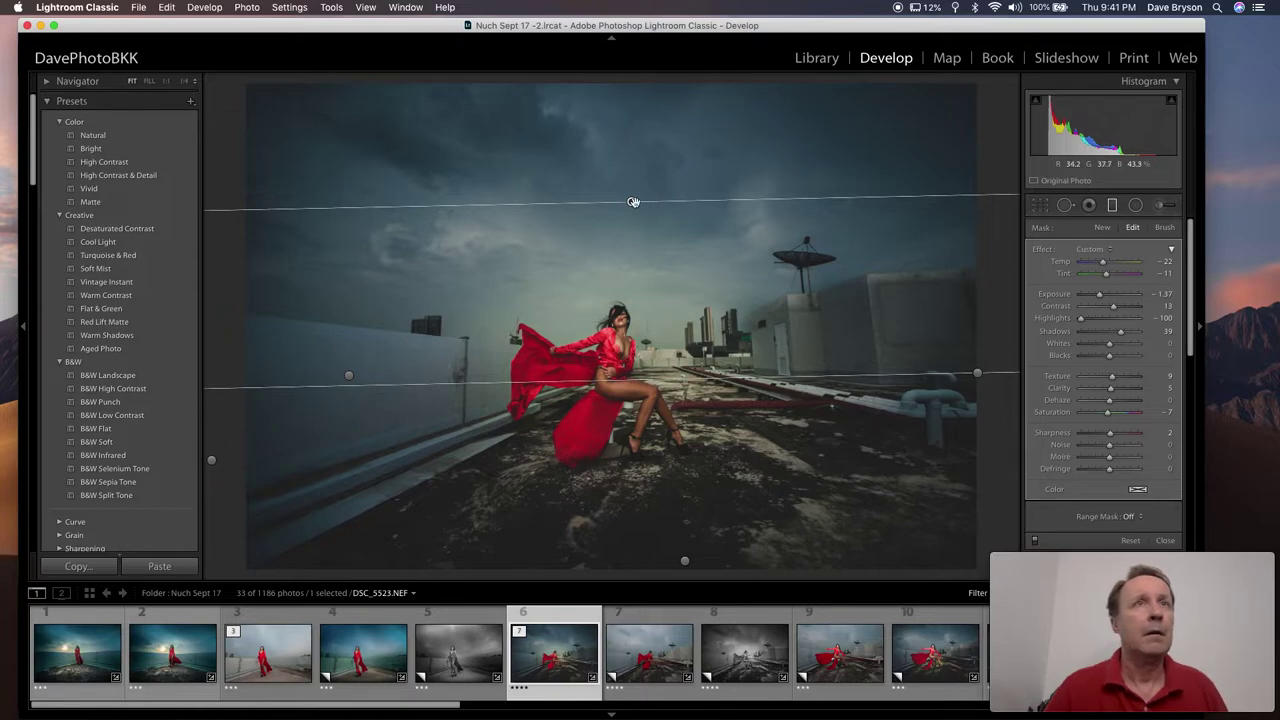
mouse_move(633, 202)
mouse_down()
mouse_move(614, 52)
mouse_move(619, 171)
mouse_up()
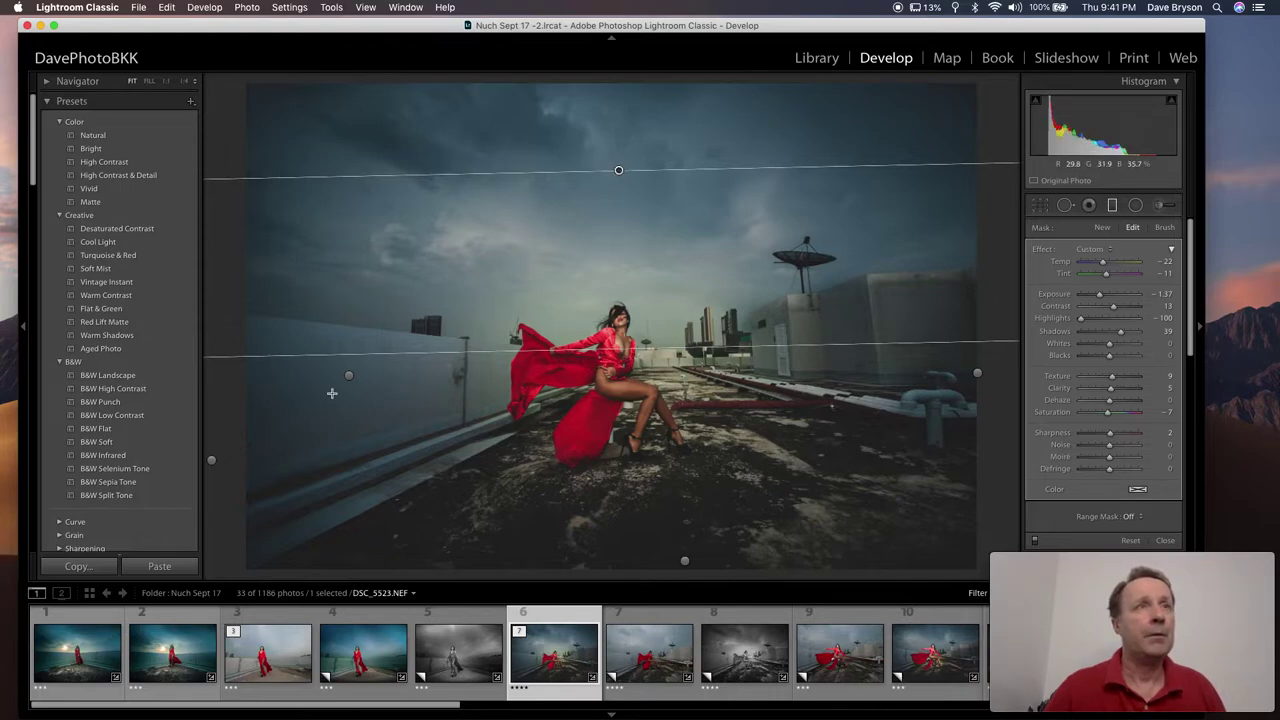
Shift the left-edge filter outward, raise the bottom filter into the foreground, and reposition the right-edge filter.
click(350, 376)
mouse_move(347, 376)
mouse_down()
mouse_move(309, 398)
mouse_move(320, 394)
mouse_up()
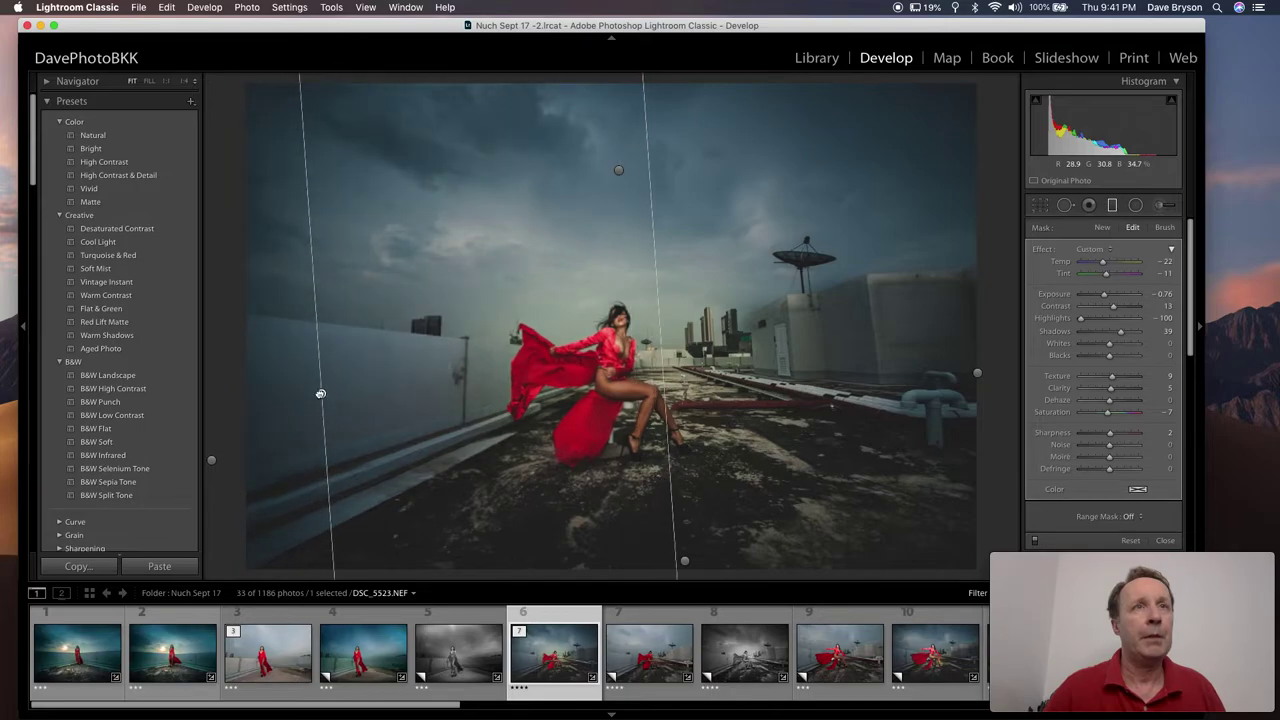
click(684, 560)
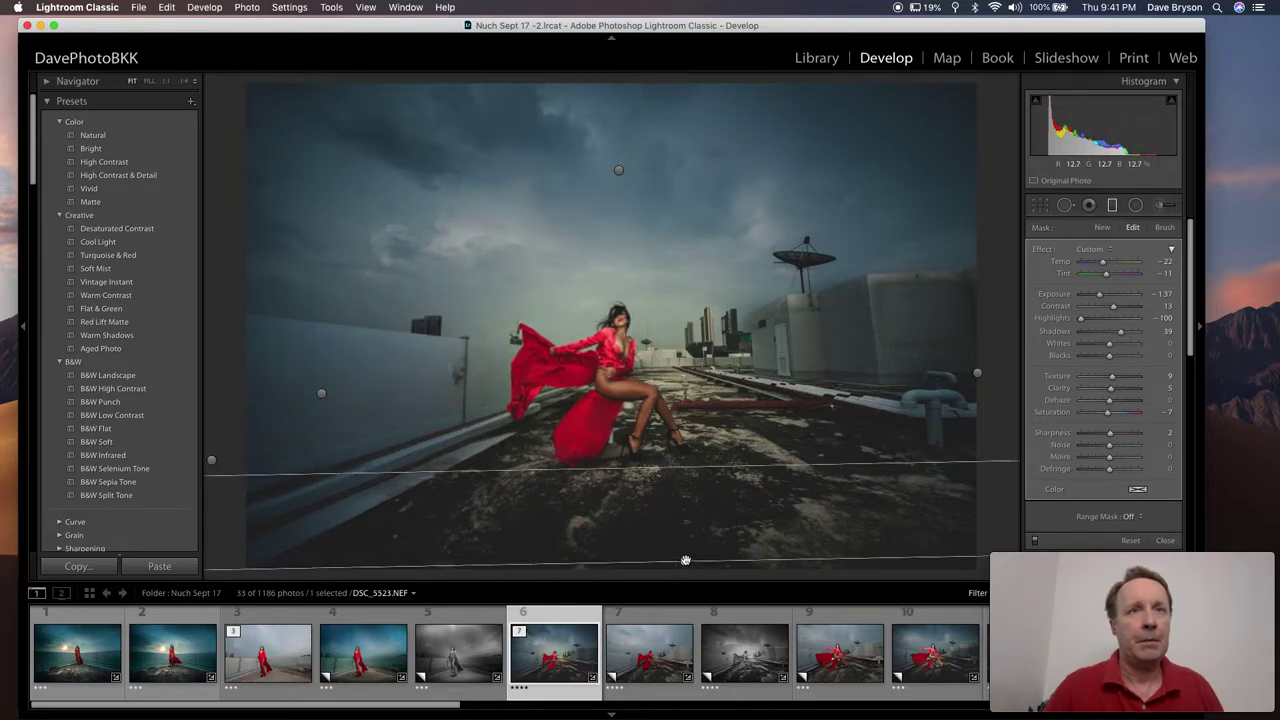
mouse_move(684, 560)
mouse_down()
mouse_move(677, 451)
mouse_move(677, 578)
mouse_up()
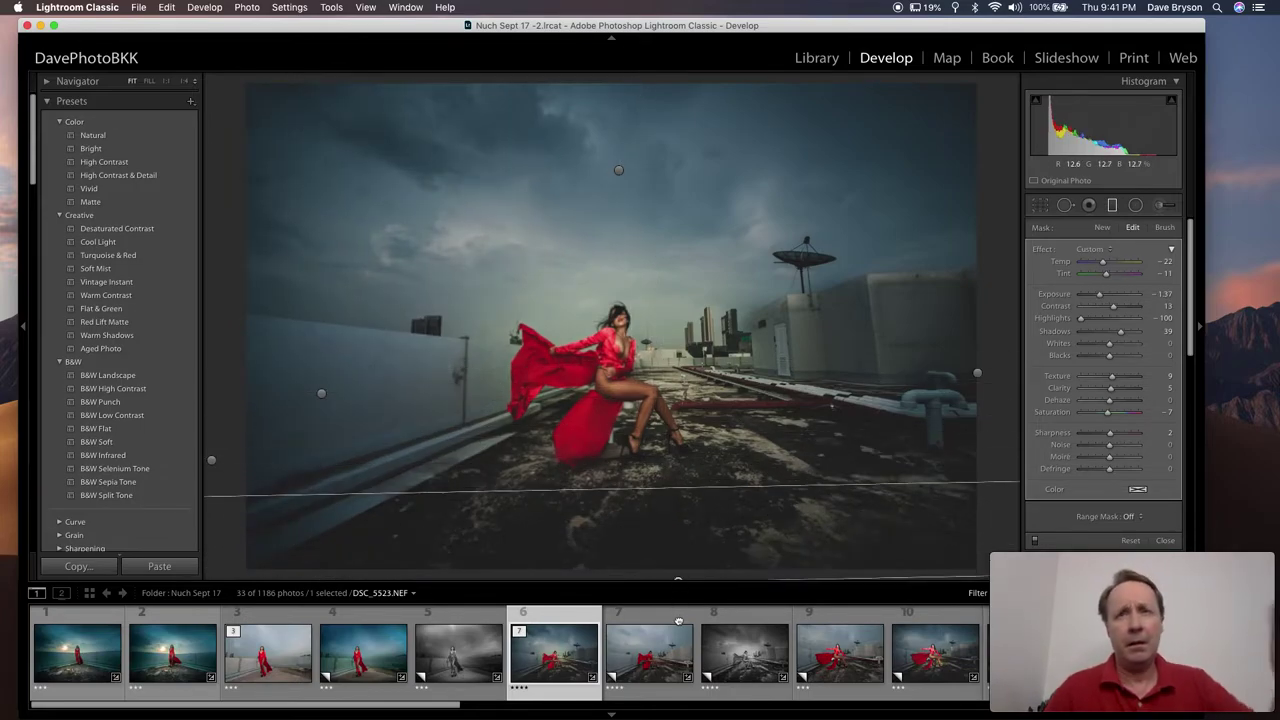
drag(678, 626, 672, 517)
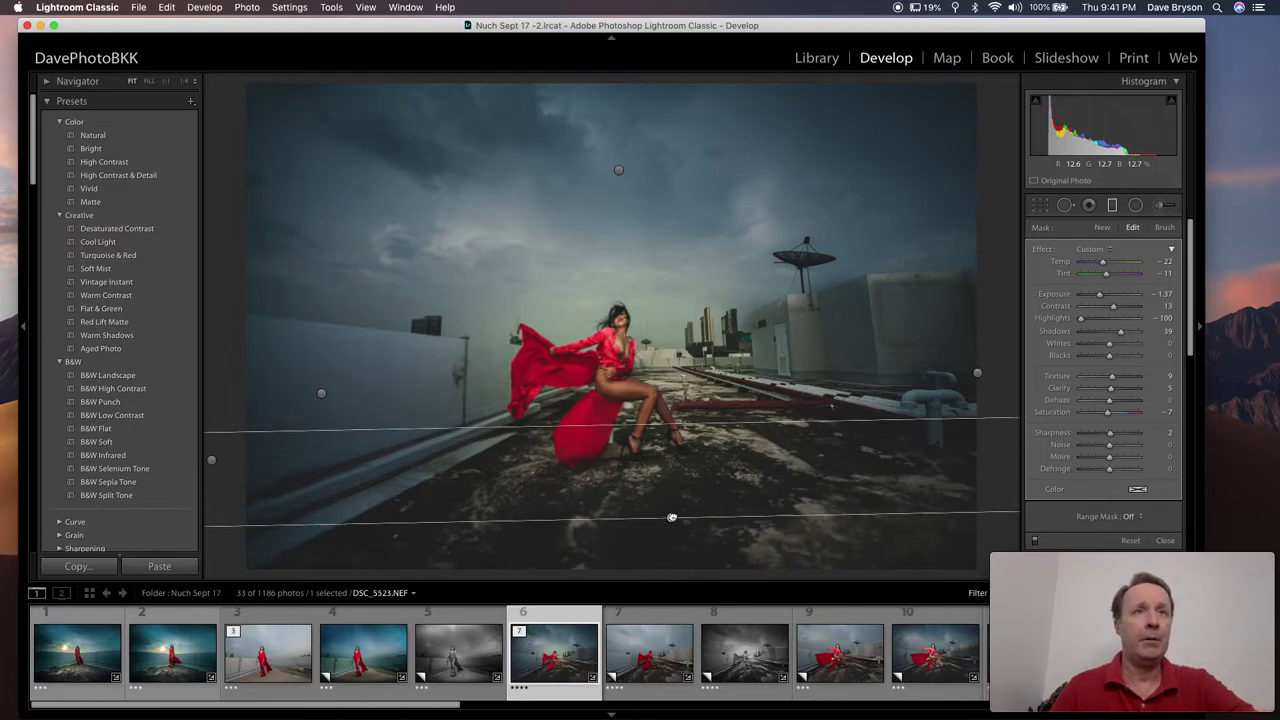
click(977, 373)
mouse_move(977, 373)
mouse_down()
mouse_move(862, 375)
mouse_move(1019, 405)
mouse_move(991, 432)
mouse_up()
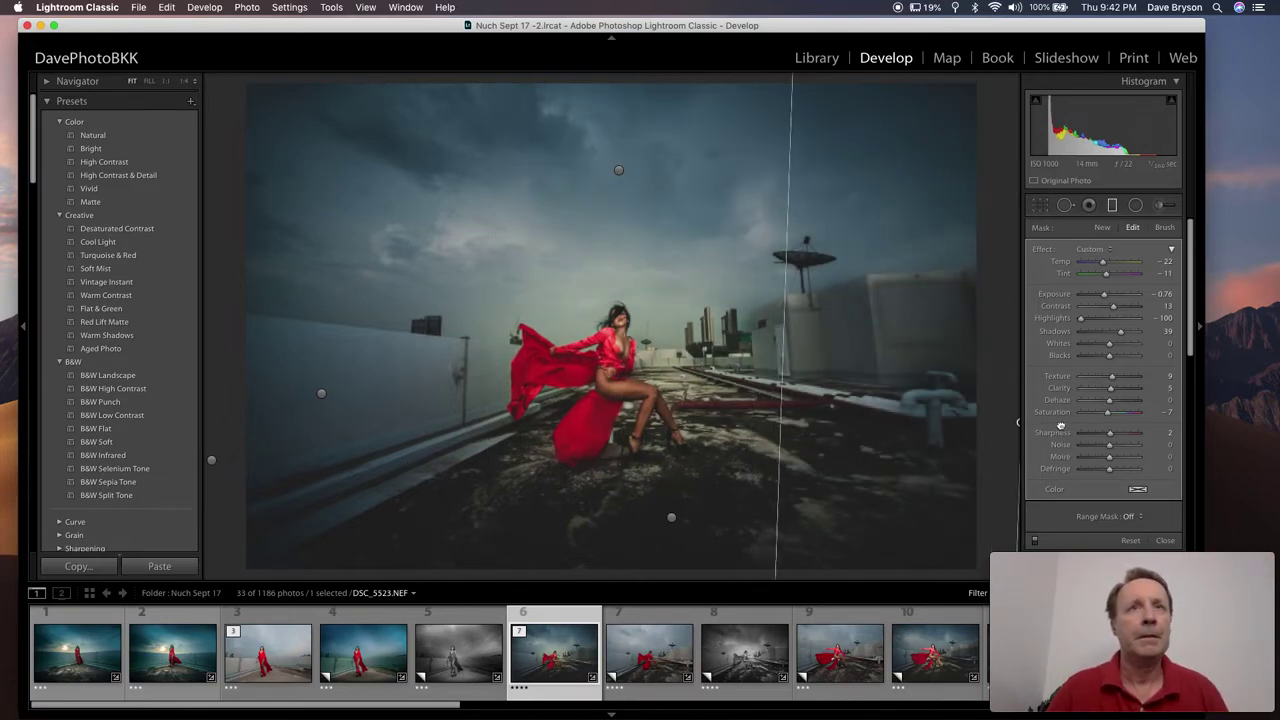
Widen and tilt the right-edge graduated filter and set its exposure to -0.46.
drag(991, 432, 957, 418)
mouse_move(1104, 294)
mouse_down()
mouse_move(1129, 301)
mouse_move(1108, 303)
mouse_up()
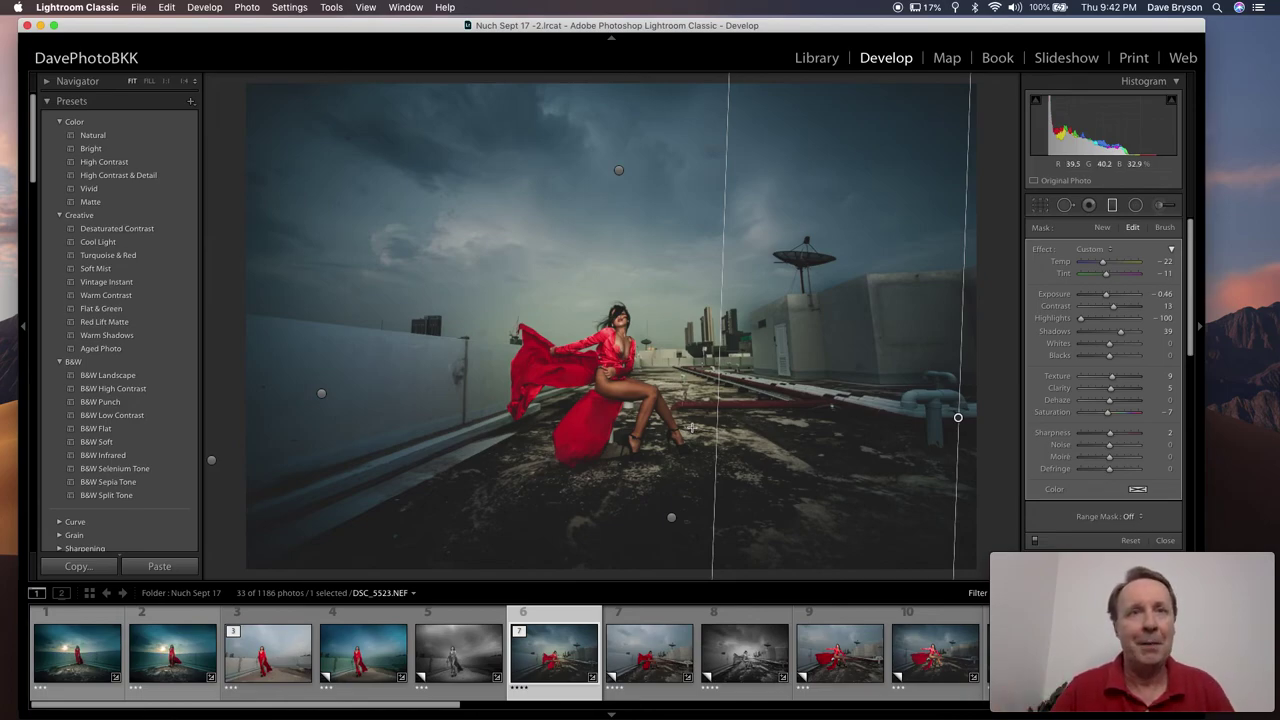
Bring up the Auto Hide & Show context menu on the filmstrip's bottom panel edge.
right_click(634, 712)
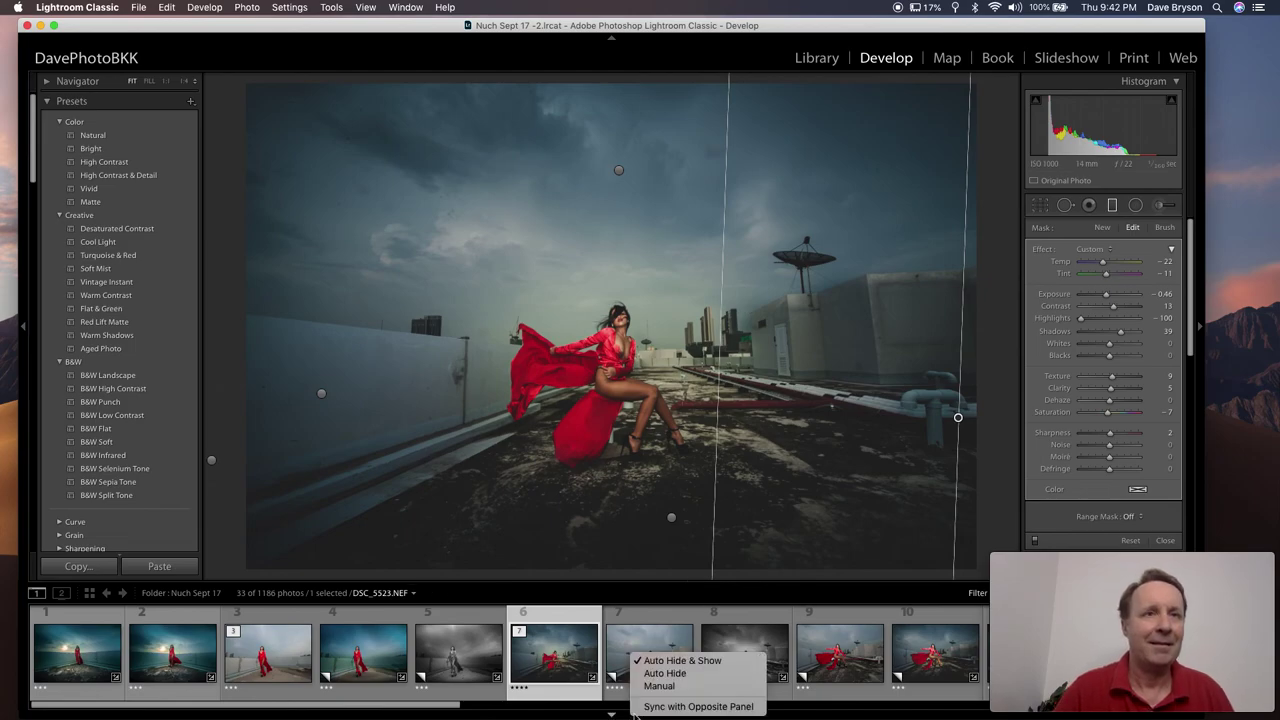